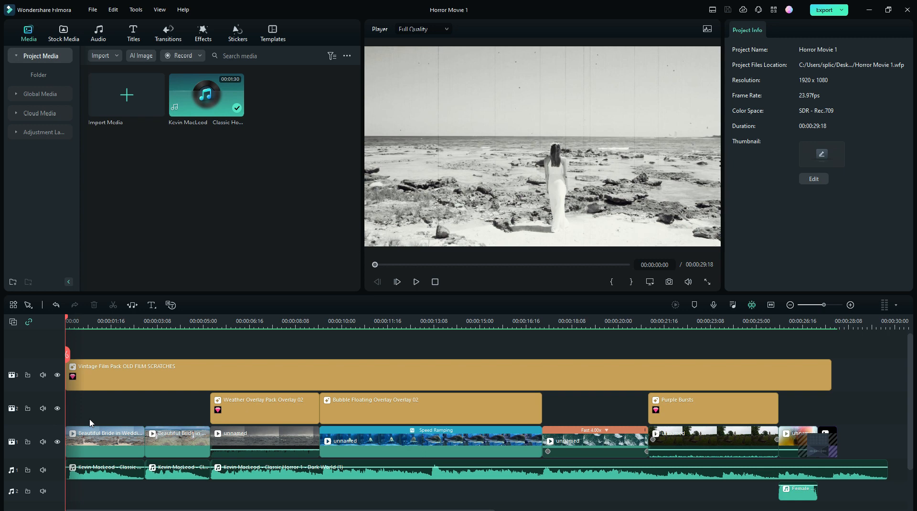
- Return the playhead to the start of the timeline and show the stock media library
{"action": "left_click", "coordinate": [67, 321]}
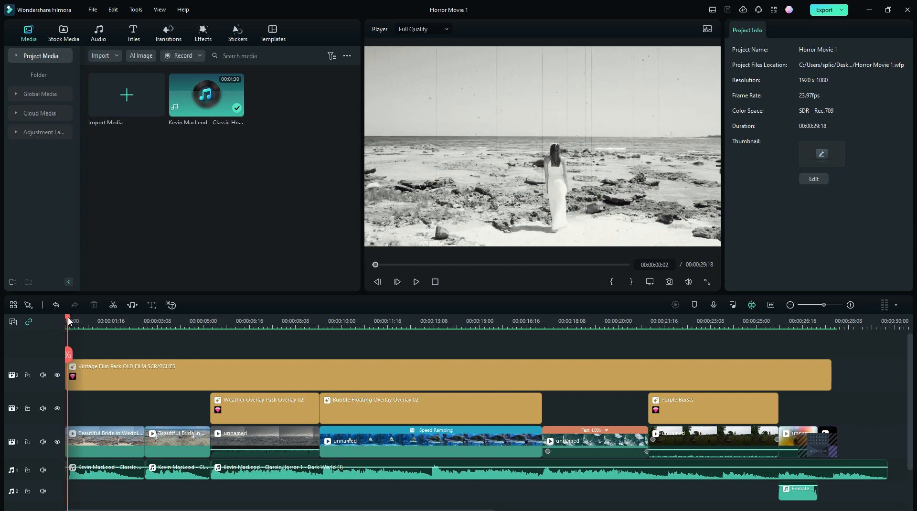
{"action": "left_click_drag", "start_coordinate": [69, 322], "coordinate": [36, 400]}
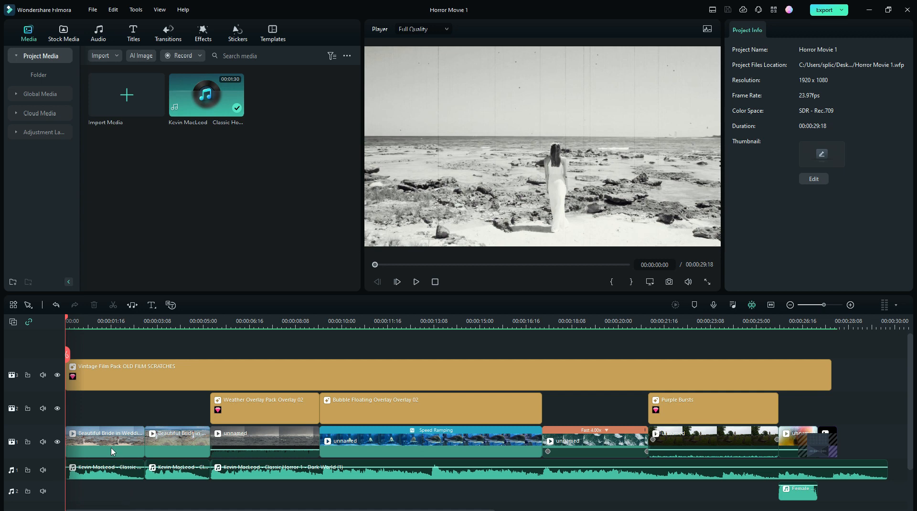
{"action": "left_click", "coordinate": [65, 36]}
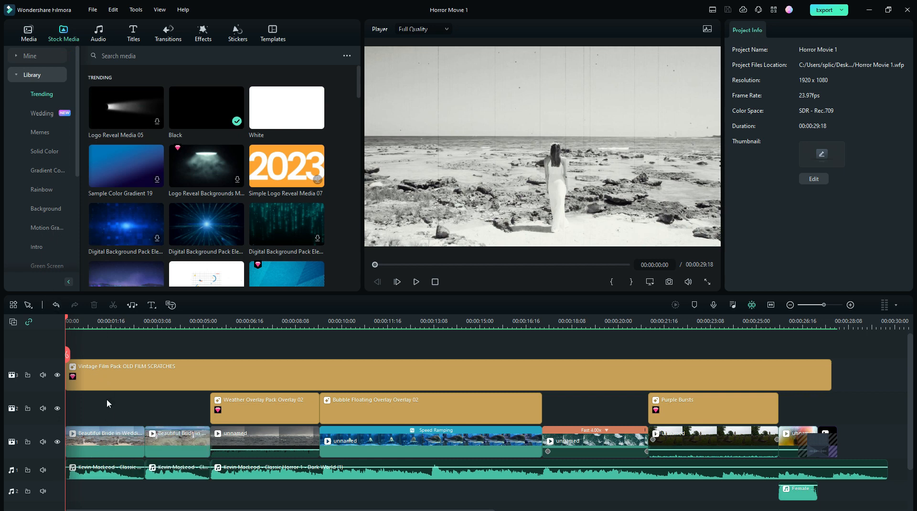
- At 00:00:01:05, hide the Vintage Film Pack OLD FILM SCRATCHES track and mute the first audio track
{"action": "left_click_drag", "start_coordinate": [66, 317], "coordinate": [98, 317]}
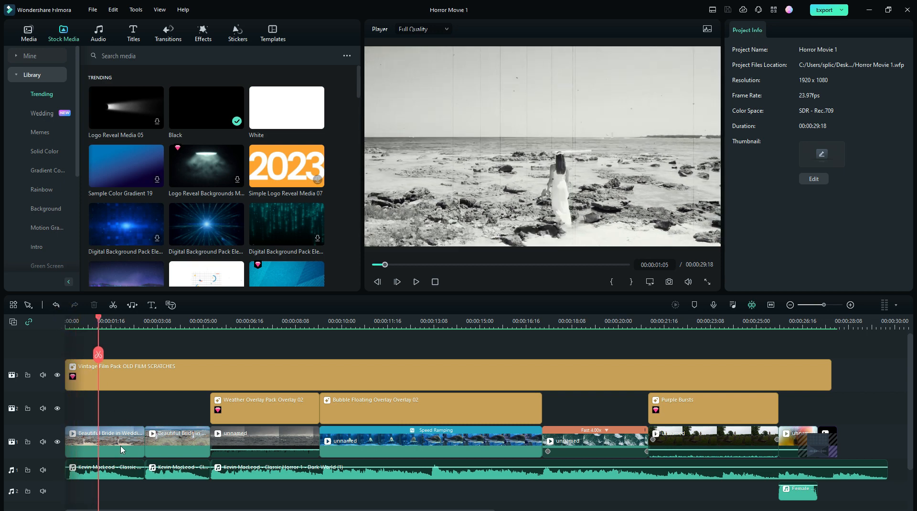
{"action": "left_click", "coordinate": [57, 376]}
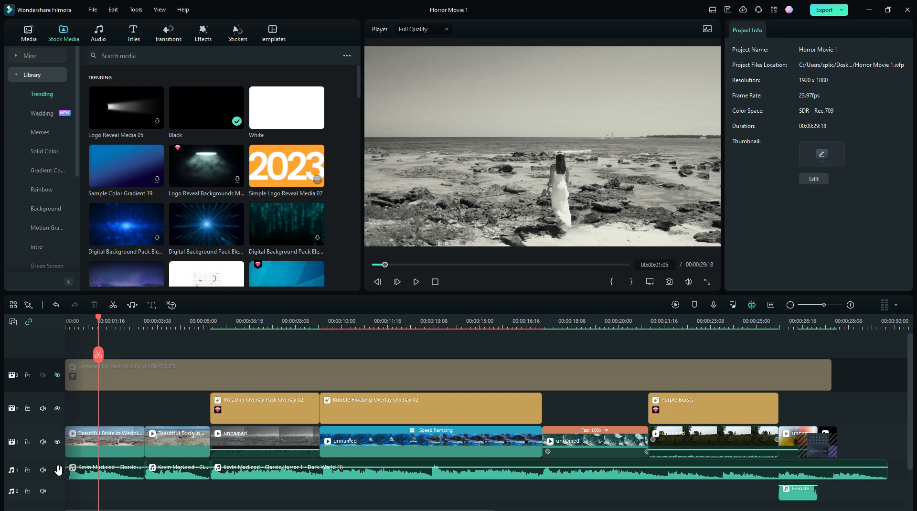
{"action": "left_click", "coordinate": [43, 469]}
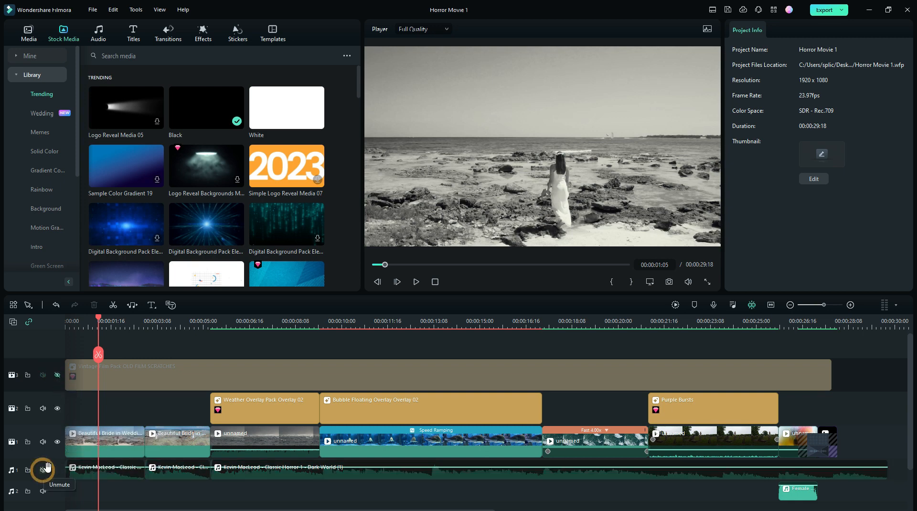
- Apply the B&W Film LUT to the first Beautiful Bride clip
{"action": "left_click", "coordinate": [102, 453]}
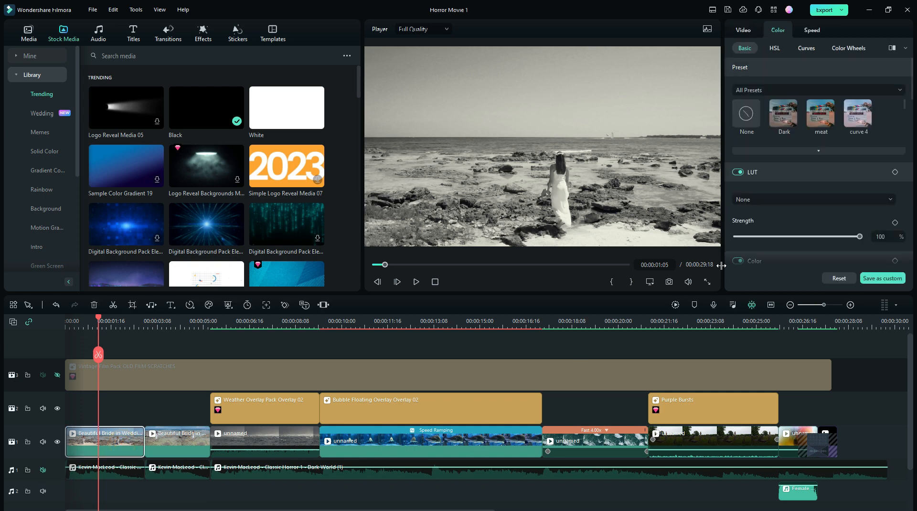
{"action": "left_click", "coordinate": [808, 202]}
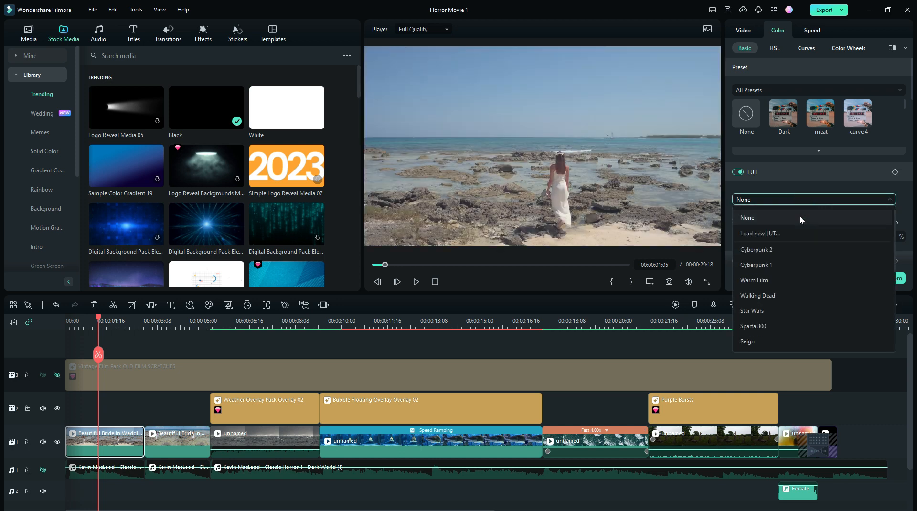
{"action": "scroll", "coordinate": [781, 292], "scroll_direction": "down", "scroll_amount": 5}
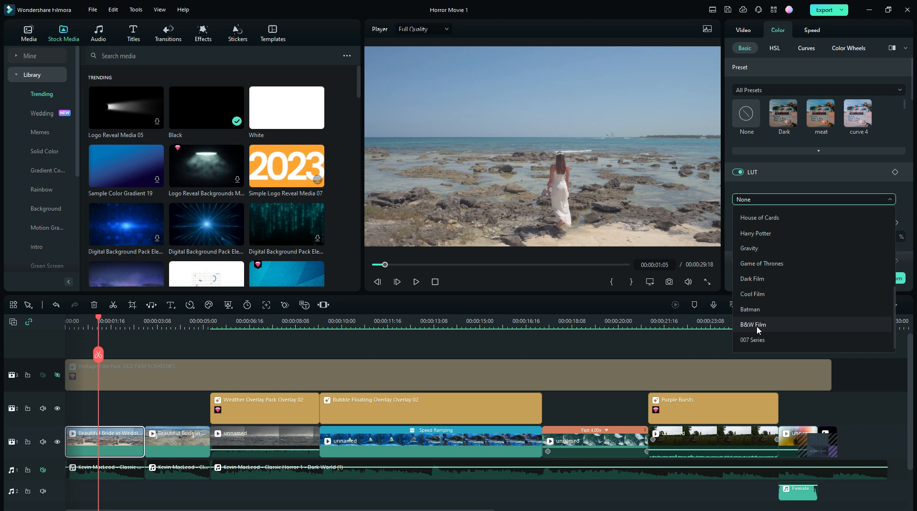
{"action": "left_click", "coordinate": [756, 325]}
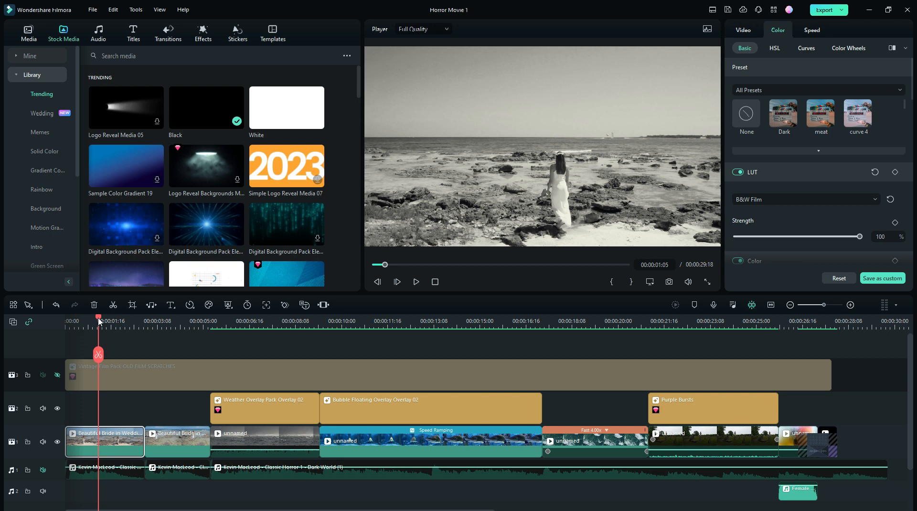
- Examine the opacity setting of Weather Overlay Pack Overlay 02 above the stormy sea clip
{"action": "left_click_drag", "start_coordinate": [98, 318], "coordinate": [240, 349]}
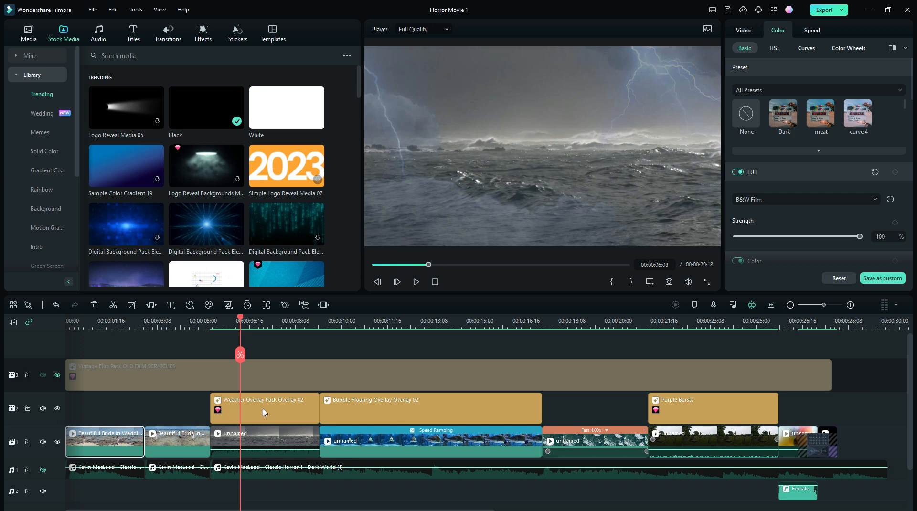
{"action": "left_click", "coordinate": [275, 416]}
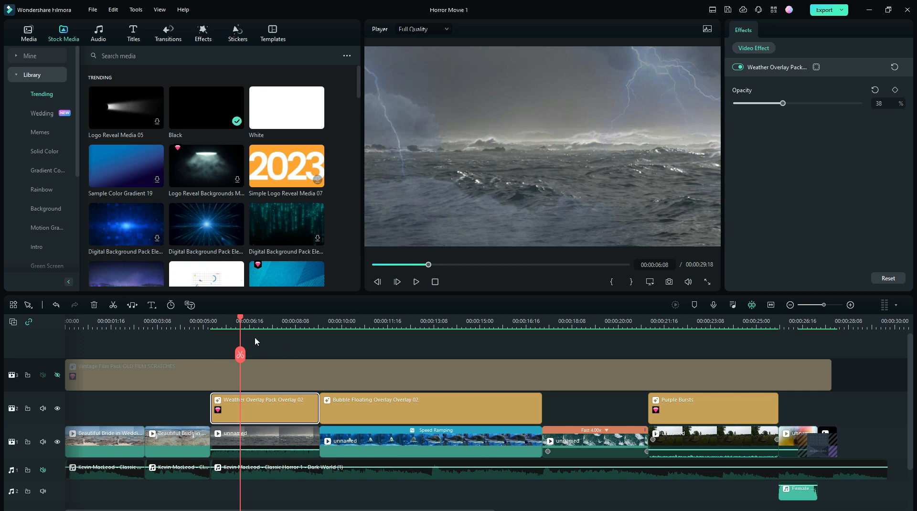
- Select the shark clip for viewing and show the Pexels videos among the stock media sources
{"action": "left_click_drag", "start_coordinate": [240, 319], "coordinate": [336, 330]}
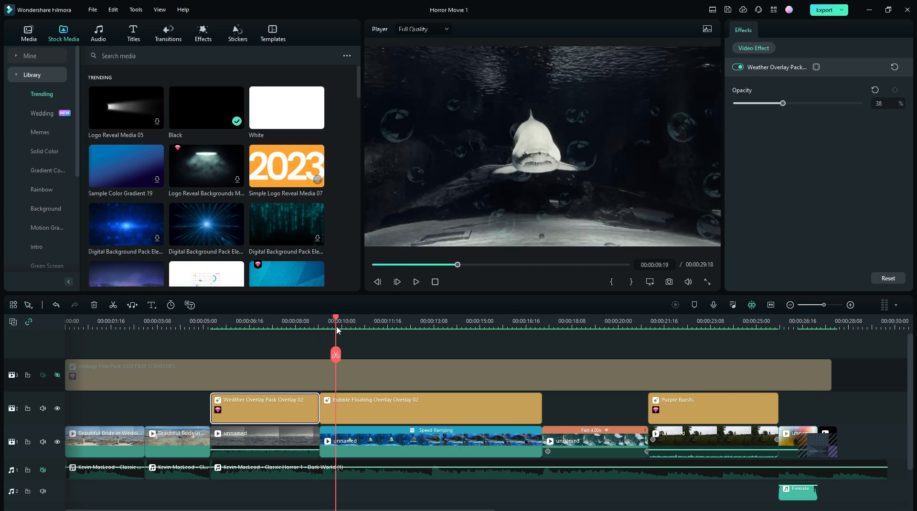
{"action": "left_click", "coordinate": [396, 446]}
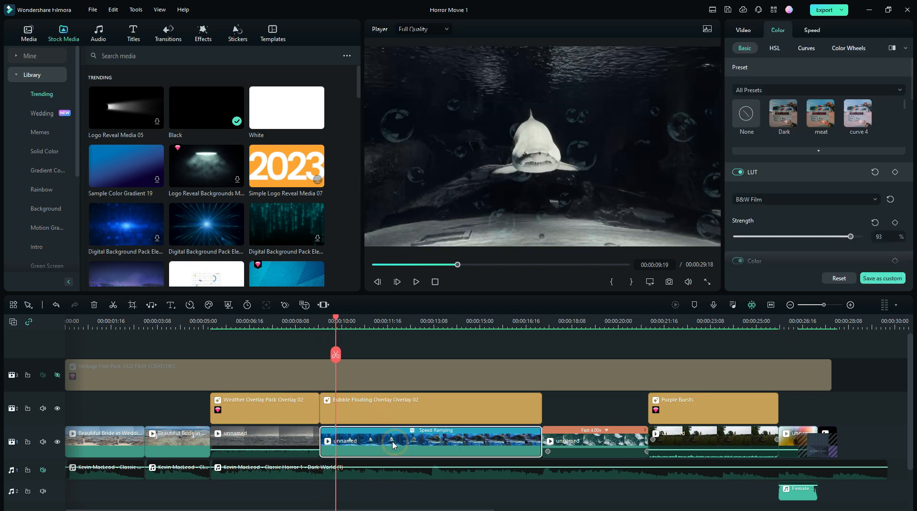
{"action": "left_click", "coordinate": [28, 37]}
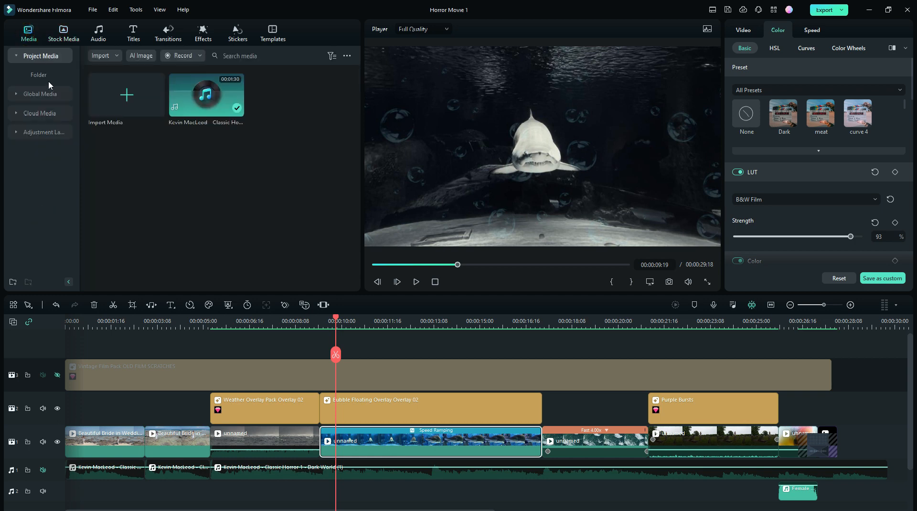
{"action": "left_click", "coordinate": [65, 33]}
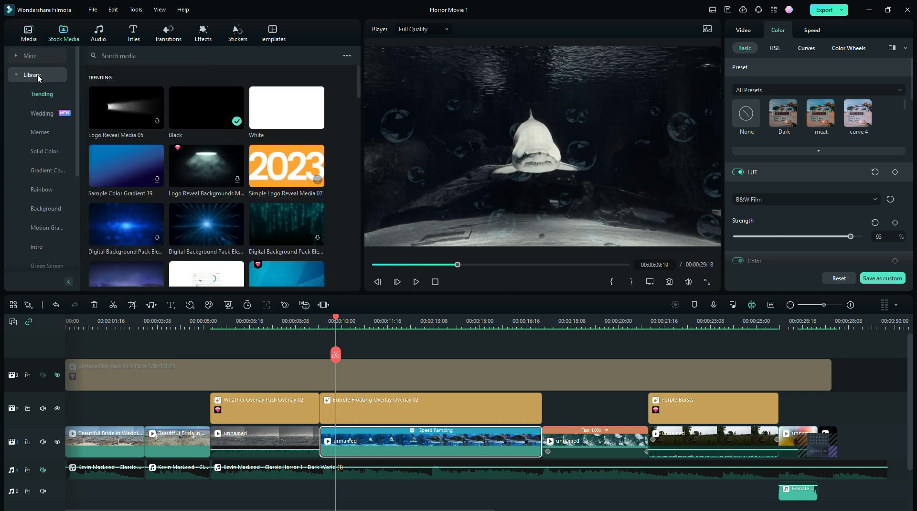
{"action": "left_click", "coordinate": [34, 74]}
{"action": "left_click", "coordinate": [41, 96]}
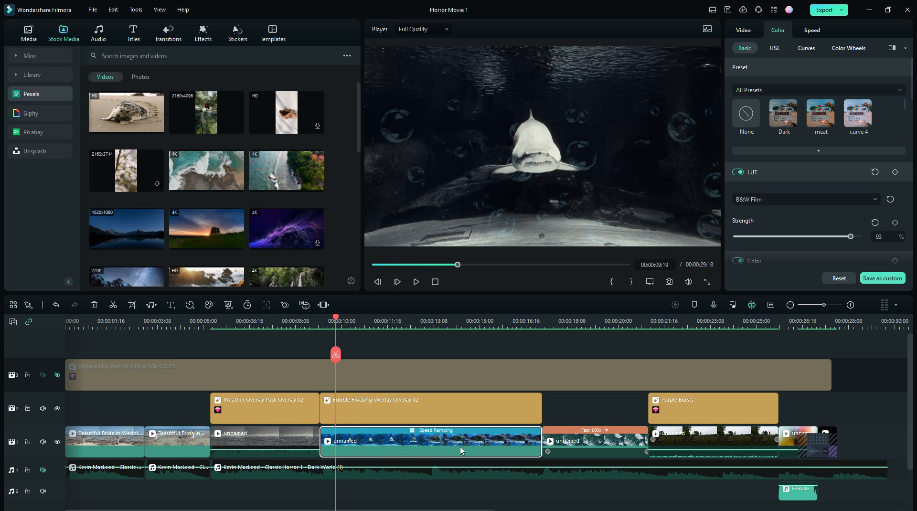
- Review the shark clip's colour settings and the opacity of the Bubble Floating Overlay Overlay 02 above it
{"action": "left_click", "coordinate": [743, 29]}
{"action": "left_click", "coordinate": [778, 30]}
{"action": "left_click_drag", "start_coordinate": [336, 320], "coordinate": [342, 320]}
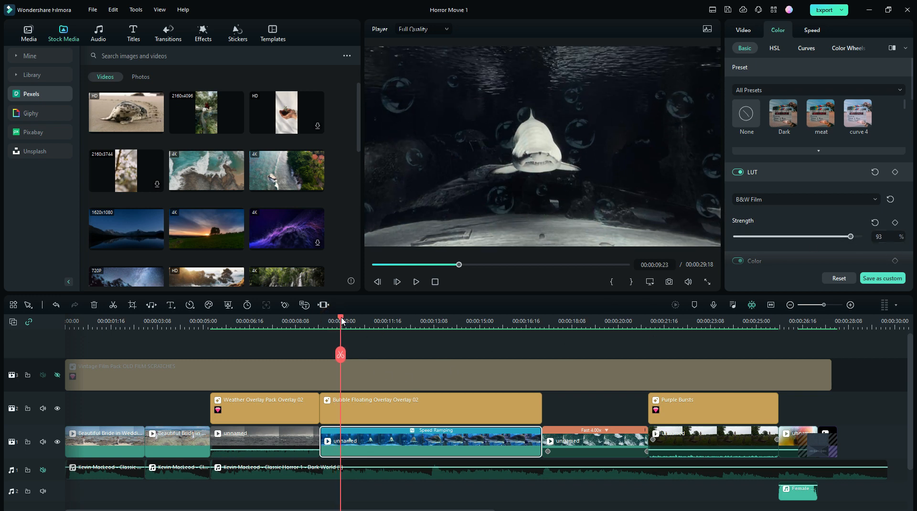
{"action": "left_click", "coordinate": [400, 404]}
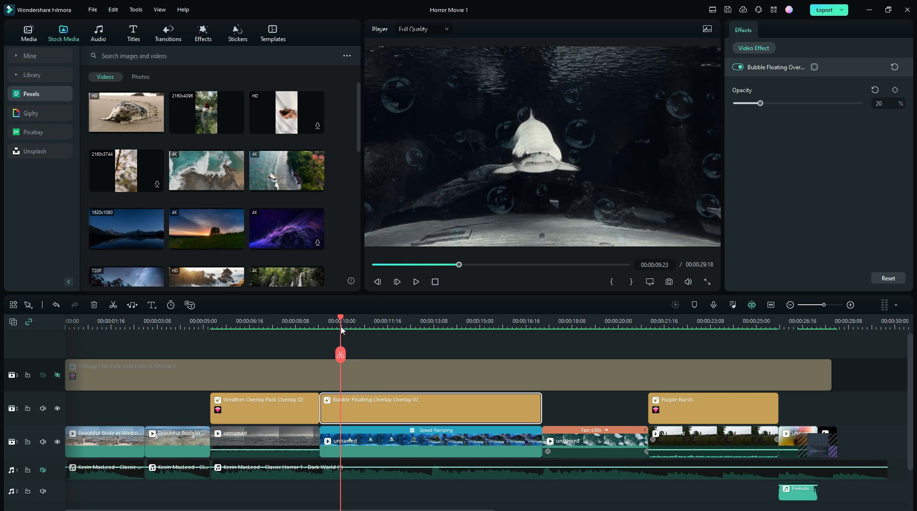
- Open the speed ramping settings of the shark clip to examine its custom speed curve
{"action": "left_click_drag", "start_coordinate": [341, 318], "coordinate": [357, 336]}
{"action": "left_click", "coordinate": [403, 447]}
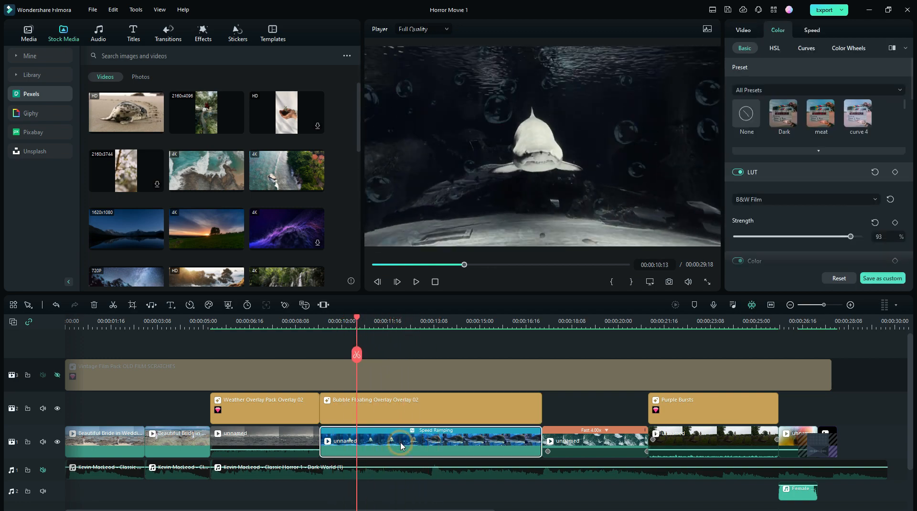
{"action": "left_click", "coordinate": [190, 306]}
{"action": "left_click", "coordinate": [217, 334]}
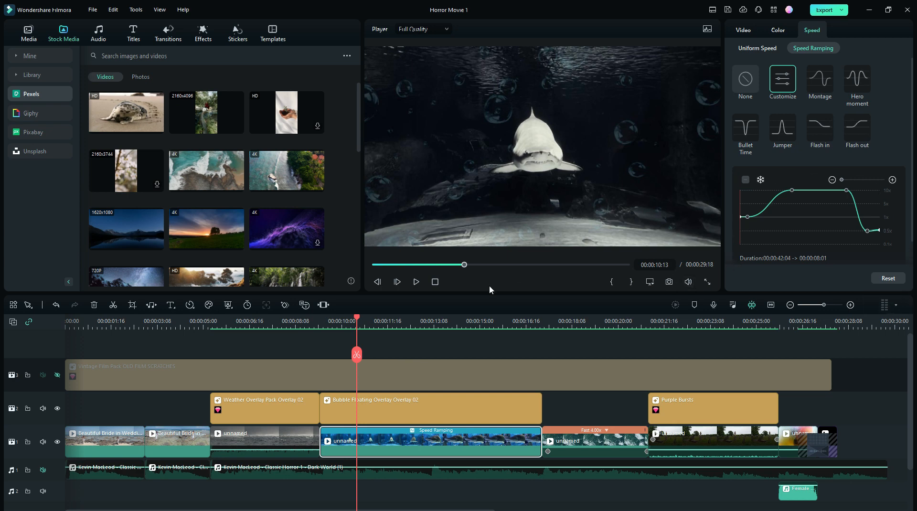
- Examine the ocean wave clip's red HSL settings at its first and last colour keyframes
{"action": "left_click_drag", "start_coordinate": [357, 321], "coordinate": [555, 376]}
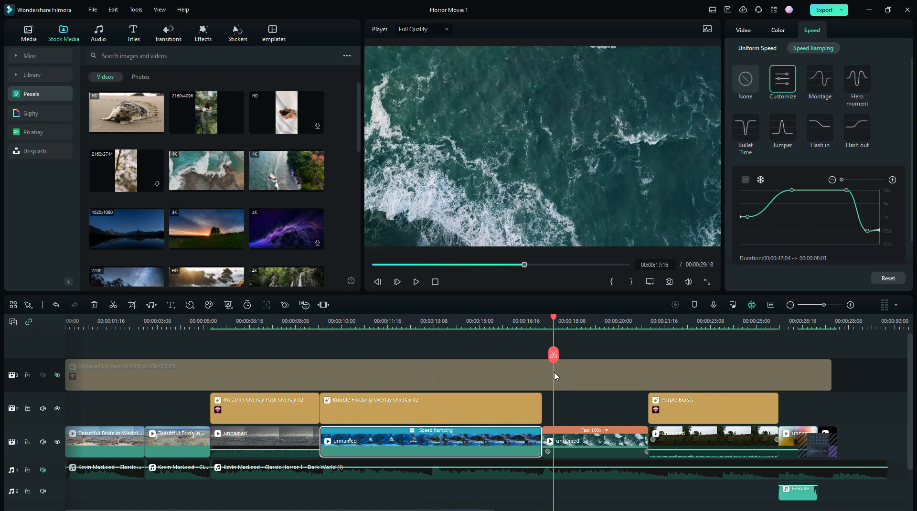
{"action": "left_click", "coordinate": [588, 449]}
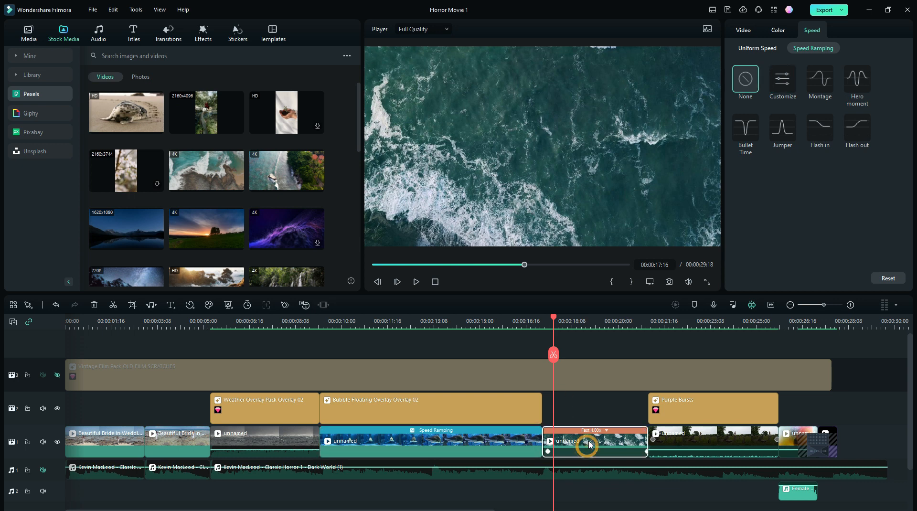
{"action": "left_click", "coordinate": [743, 33]}
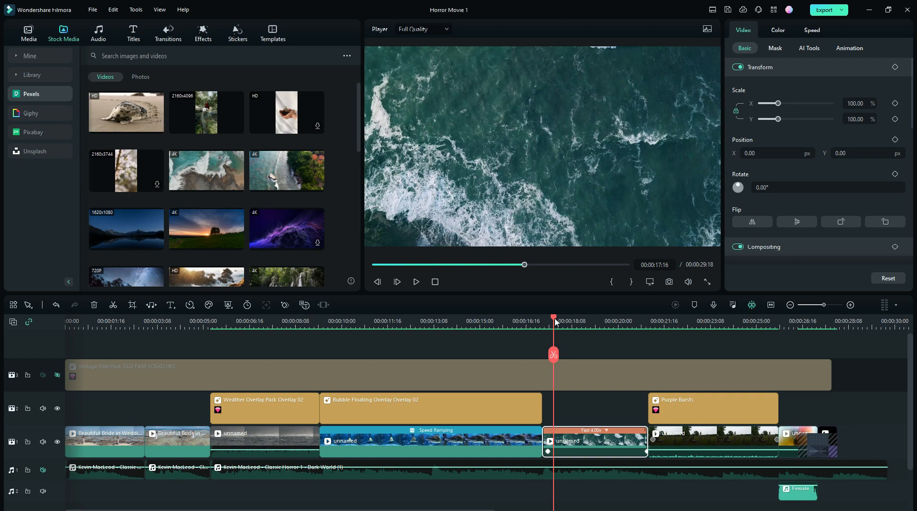
{"action": "mouse_move", "coordinate": [554, 323]}
{"action": "left_mouse_down"}
{"action": "mouse_move", "coordinate": [637, 338]}
{"action": "mouse_move", "coordinate": [551, 338]}
{"action": "left_mouse_up"}
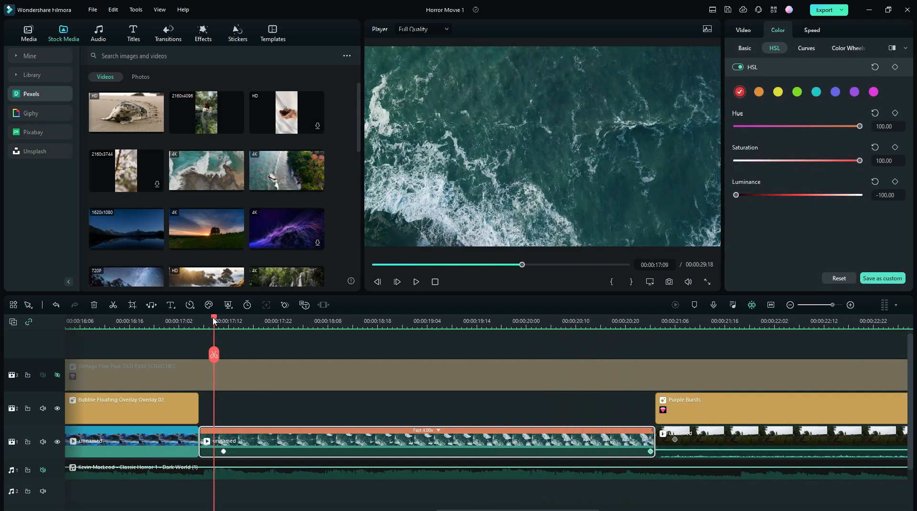
{"action": "left_click", "coordinate": [223, 452]}
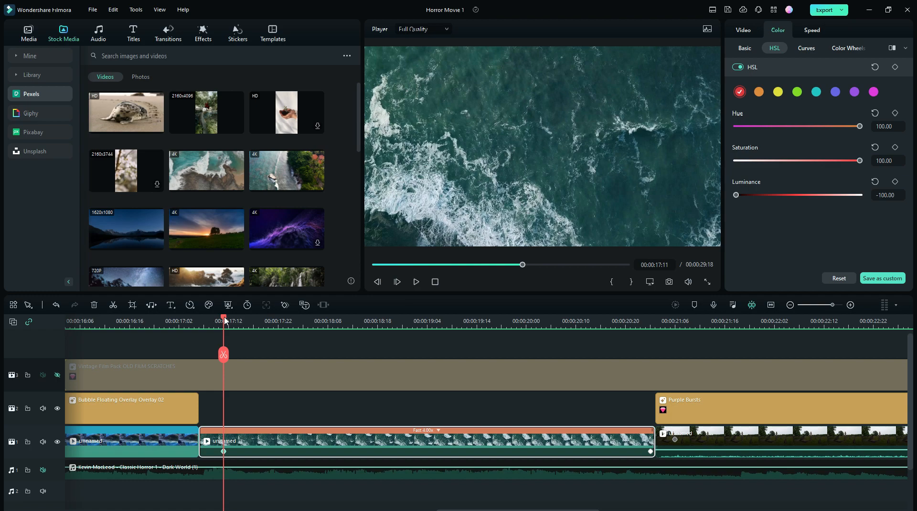
{"action": "left_click_drag", "start_coordinate": [226, 320], "coordinate": [650, 361]}
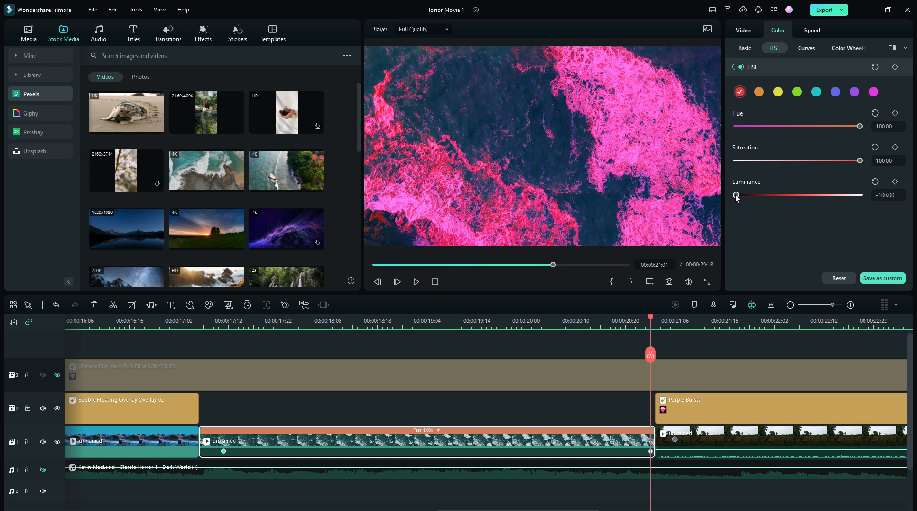
{"action": "left_click_drag", "start_coordinate": [736, 195], "coordinate": [676, 195]}
- Play the ocean wave clip from its start to preview the keyframed colour change
{"action": "left_click_drag", "start_coordinate": [651, 320], "coordinate": [198, 343]}
{"action": "key", "text": "space"}
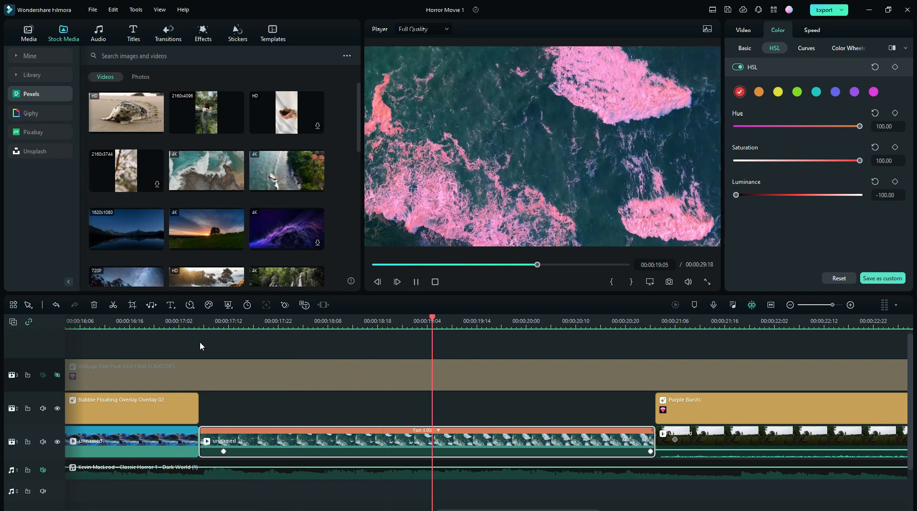
{"action": "key", "text": "space"}
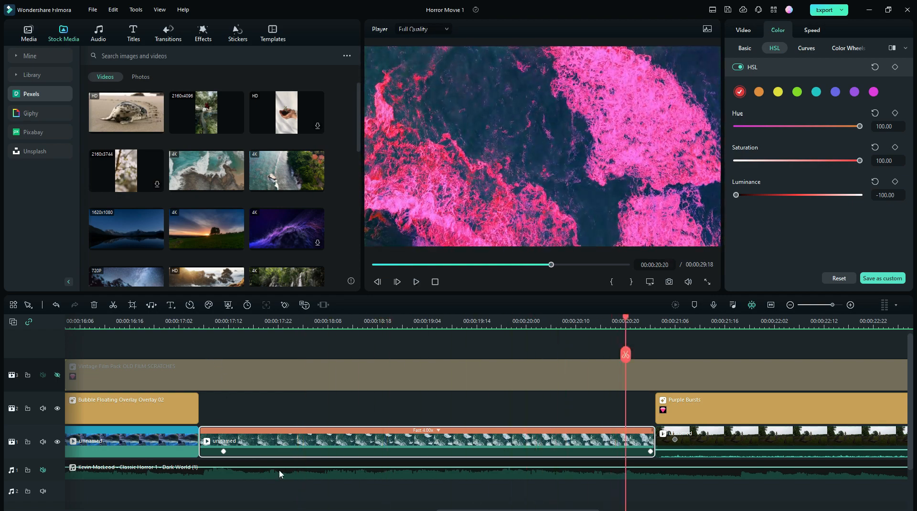
- Preview the graveyard clip at several points and examine the opacity setting of its Purple Bursts overlay
{"action": "left_click_drag", "start_coordinate": [483, 508], "coordinate": [551, 508]}
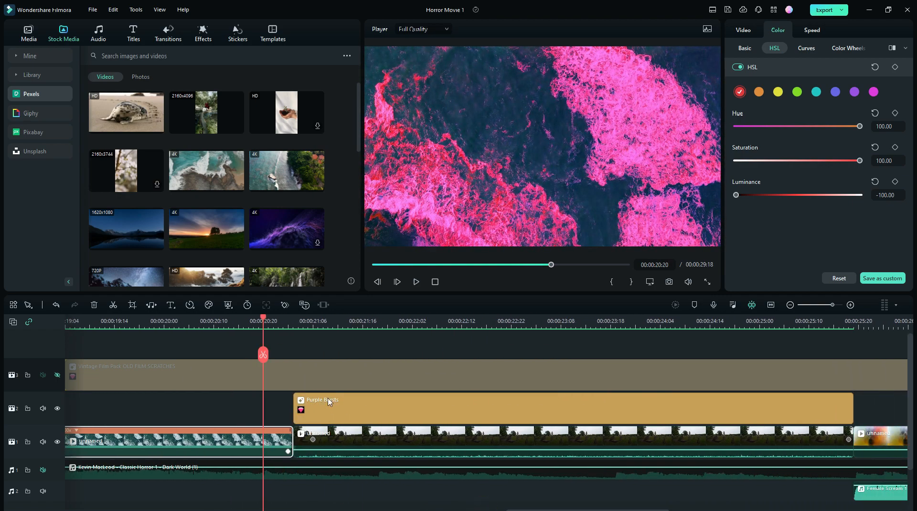
{"action": "left_click_drag", "start_coordinate": [265, 319], "coordinate": [576, 394]}
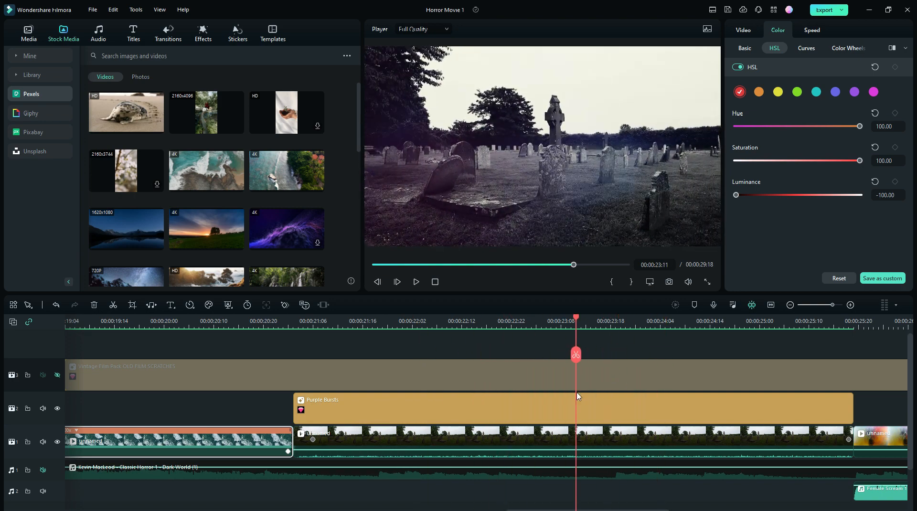
{"action": "left_click_drag", "start_coordinate": [625, 509], "coordinate": [650, 508]}
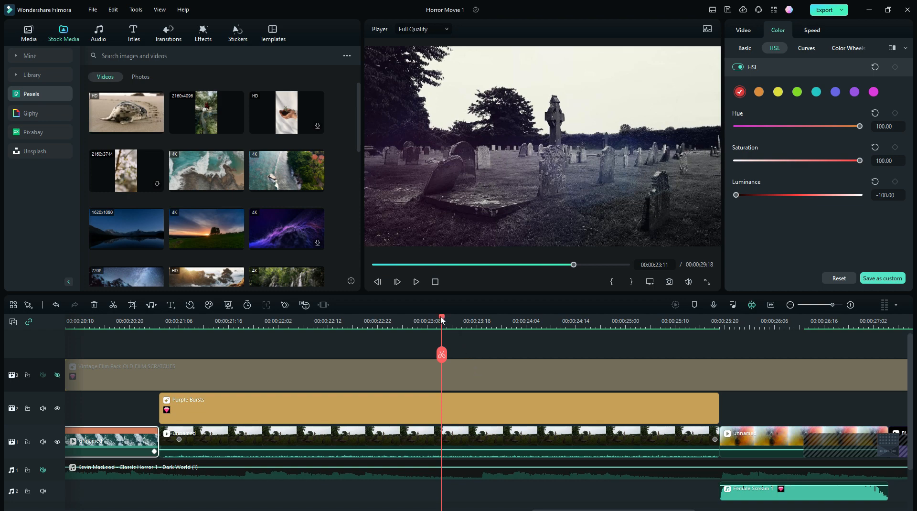
{"action": "left_click_drag", "start_coordinate": [442, 320], "coordinate": [289, 378]}
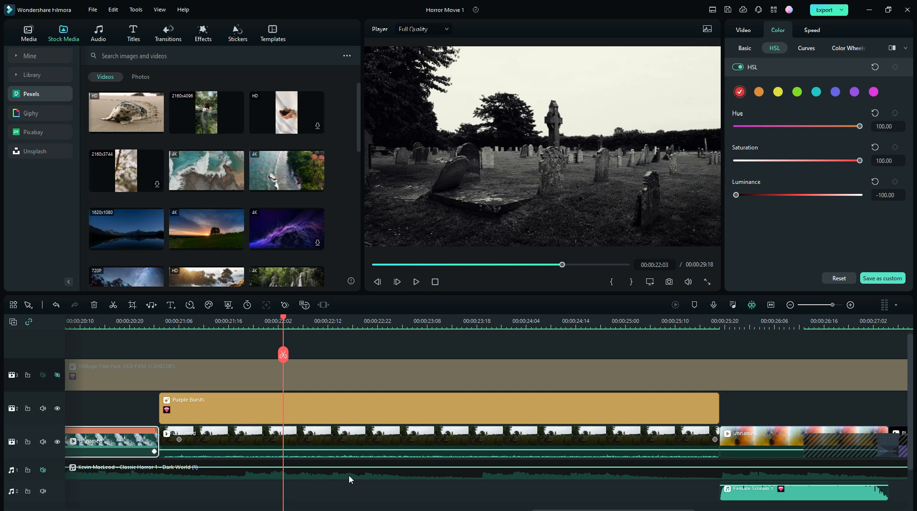
{"action": "left_click", "coordinate": [323, 412]}
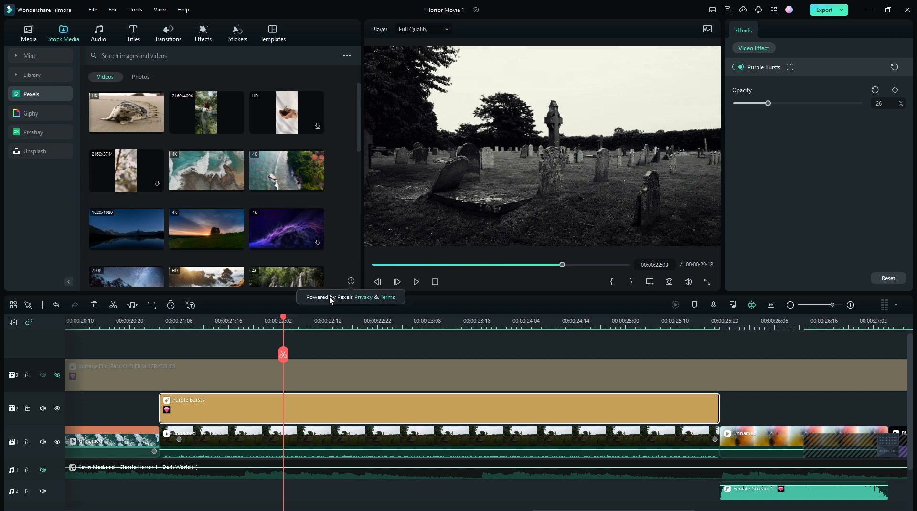
{"action": "left_click", "coordinate": [288, 324]}
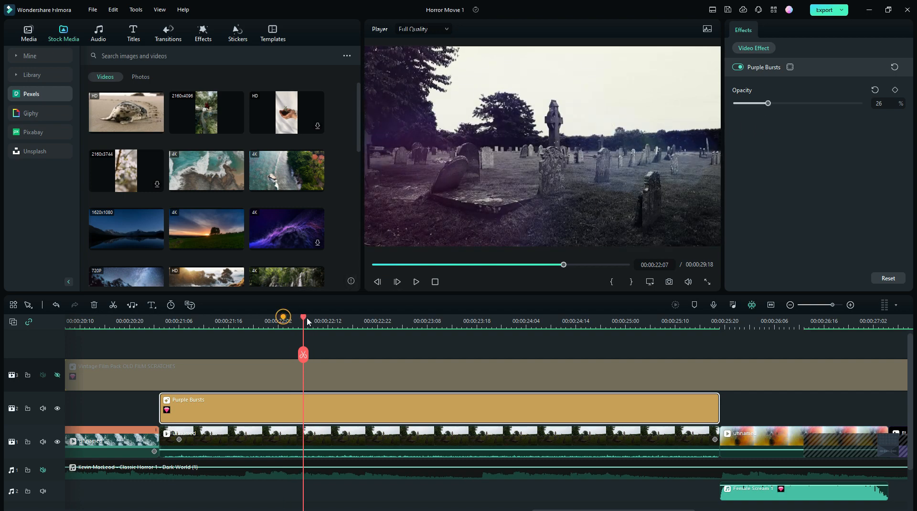
- Scrub through the skull clip that follows the graveyard scene to preview it above the Female Scream 1 sound
{"action": "left_click_drag", "start_coordinate": [289, 327], "coordinate": [763, 406]}
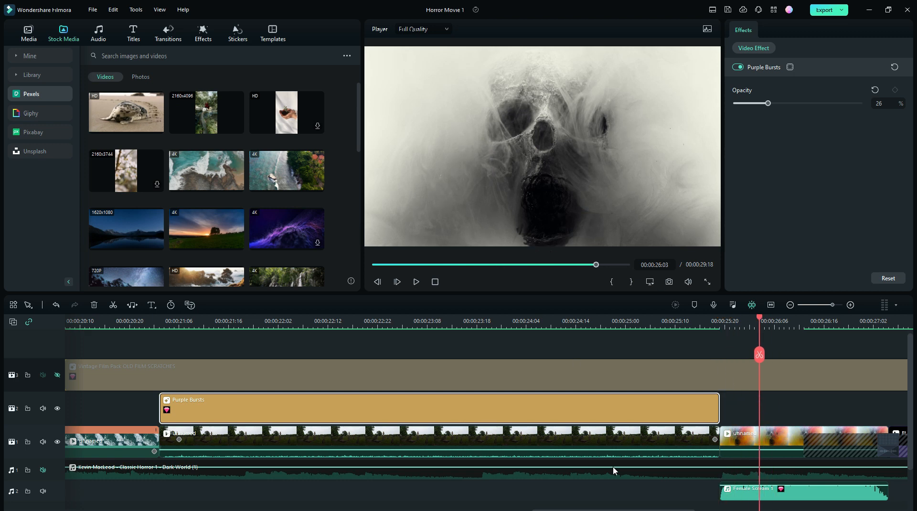
{"action": "left_click_drag", "start_coordinate": [534, 509], "coordinate": [632, 508]}
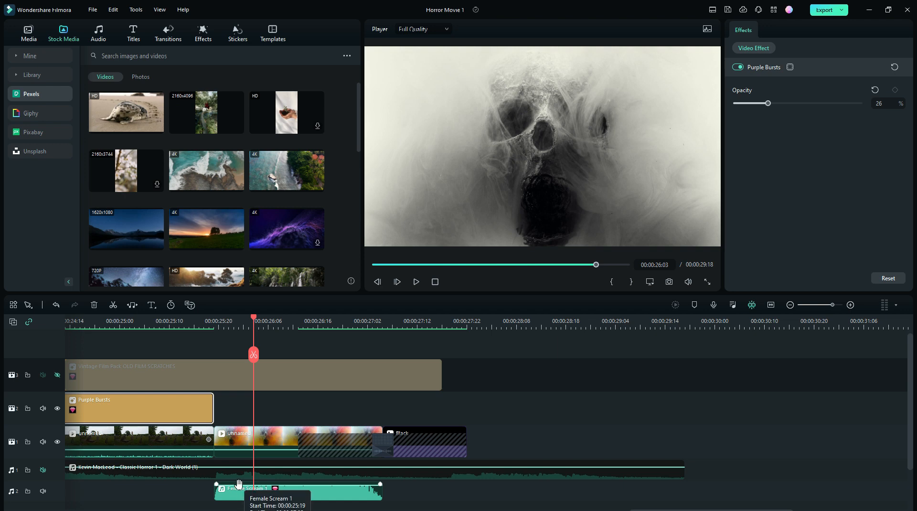
{"action": "left_click_drag", "start_coordinate": [255, 320], "coordinate": [347, 335]}
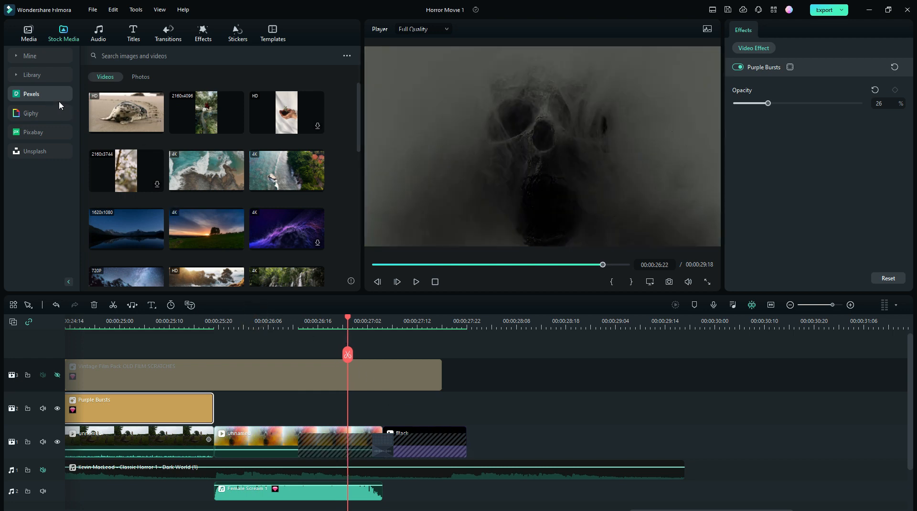
- Show the Solid Color stock media containing Black, and scrub through the fade from the skull clip to the black clip
{"action": "left_click", "coordinate": [35, 76]}
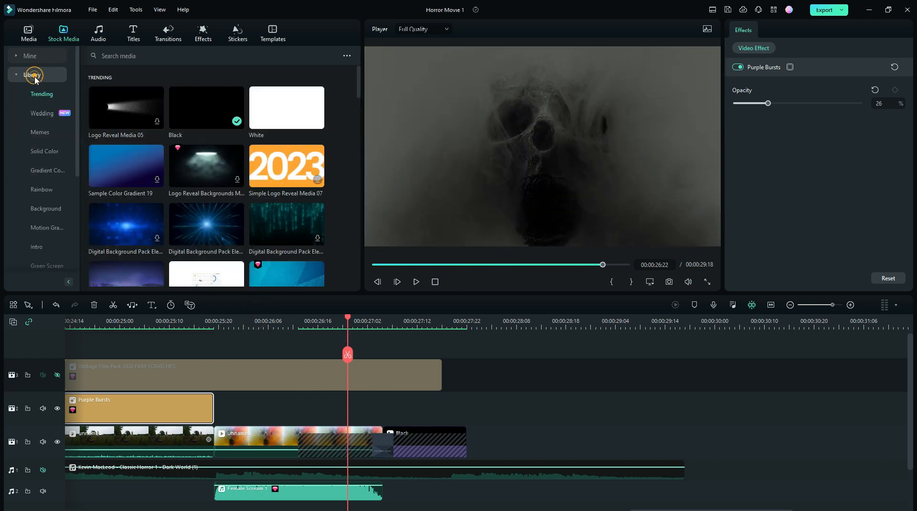
{"action": "left_click", "coordinate": [42, 154]}
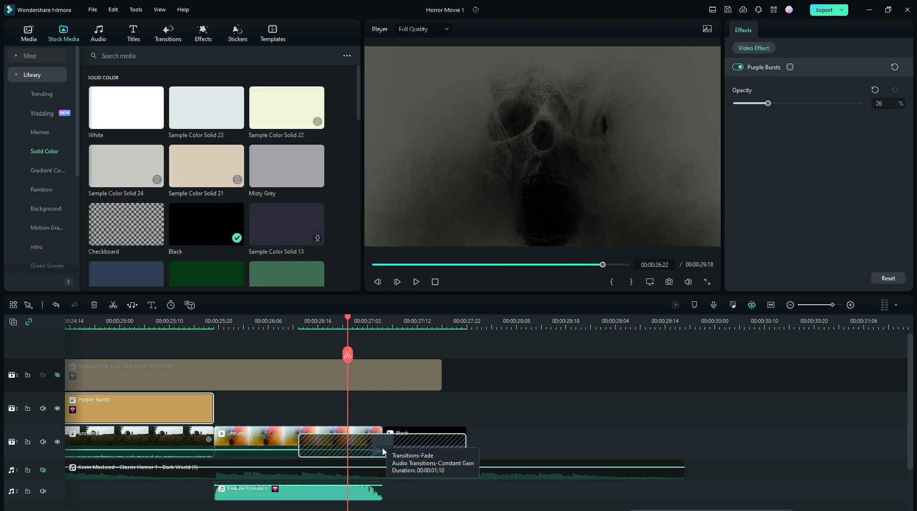
{"action": "left_click_drag", "start_coordinate": [348, 317], "coordinate": [429, 350]}
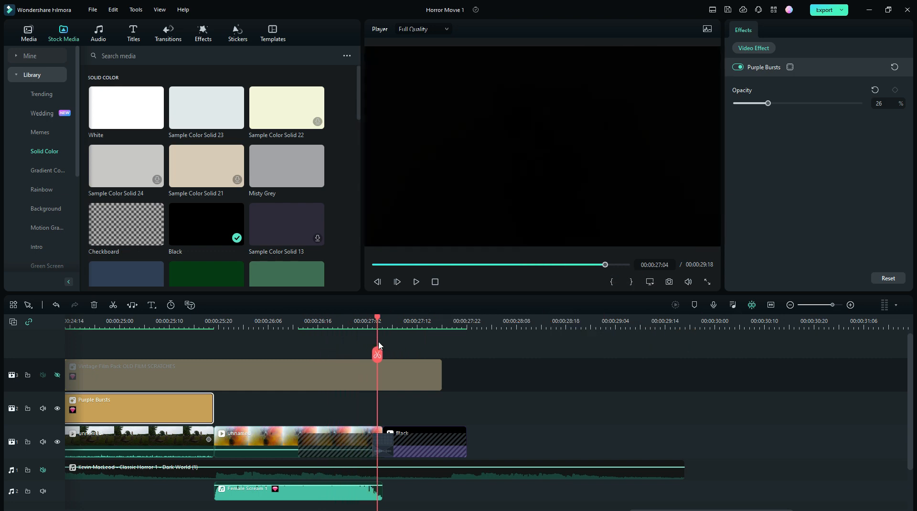
{"action": "left_click_drag", "start_coordinate": [448, 350], "coordinate": [470, 417]}
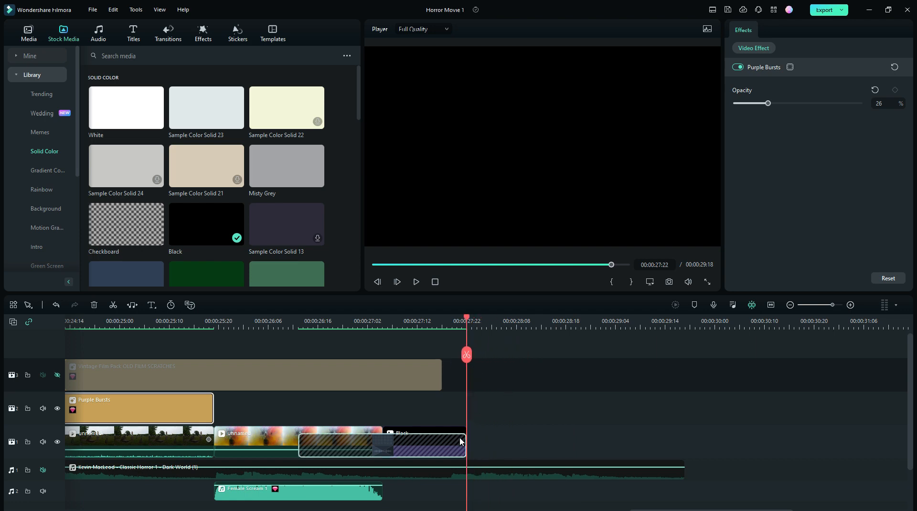
- Unhide the track with the Vintage Film Pack OLD FILM SCRATCHES overlay and return the playhead to the start of the timeline
{"action": "left_click_drag", "start_coordinate": [669, 509], "coordinate": [62, 508]}
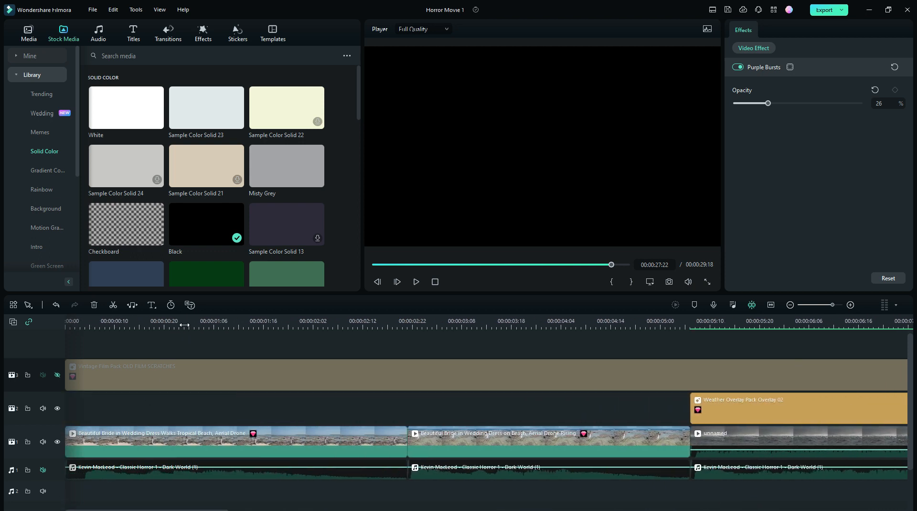
{"action": "left_click", "coordinate": [57, 376]}
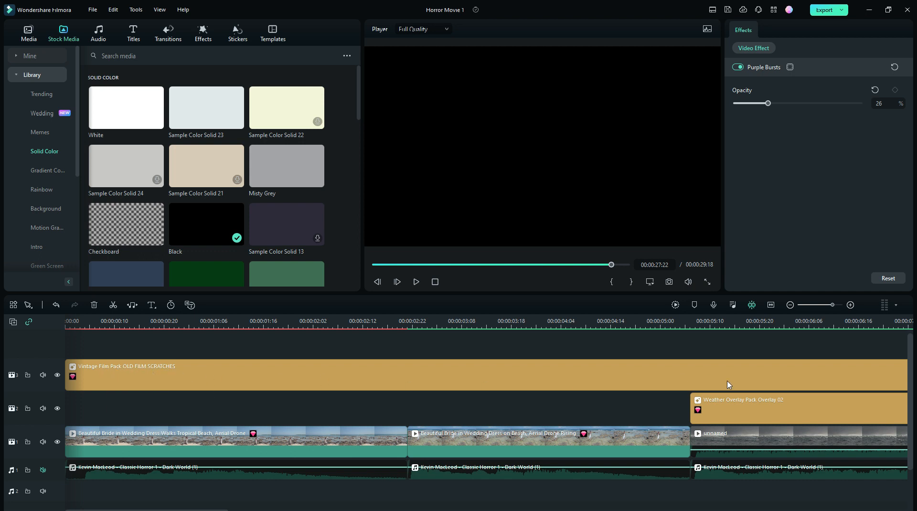
{"action": "left_click", "coordinate": [143, 324]}
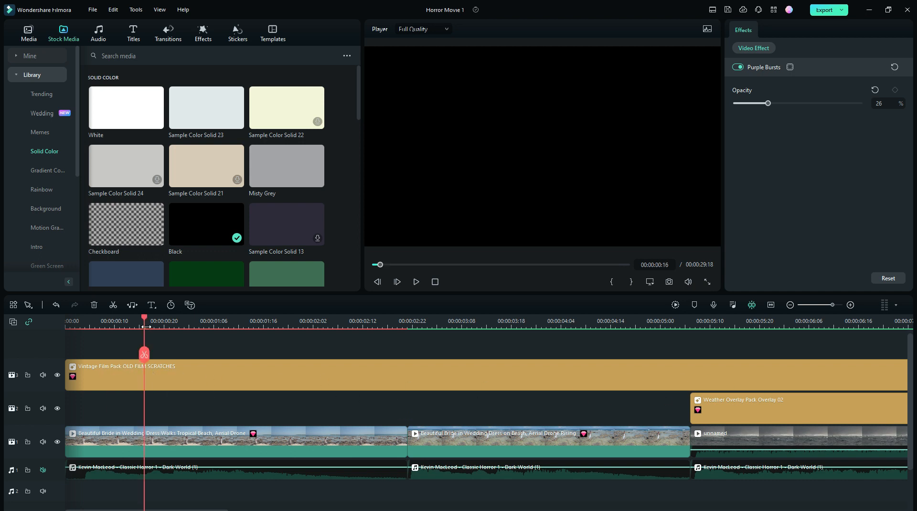
{"action": "left_click_drag", "start_coordinate": [145, 320], "coordinate": [55, 340]}
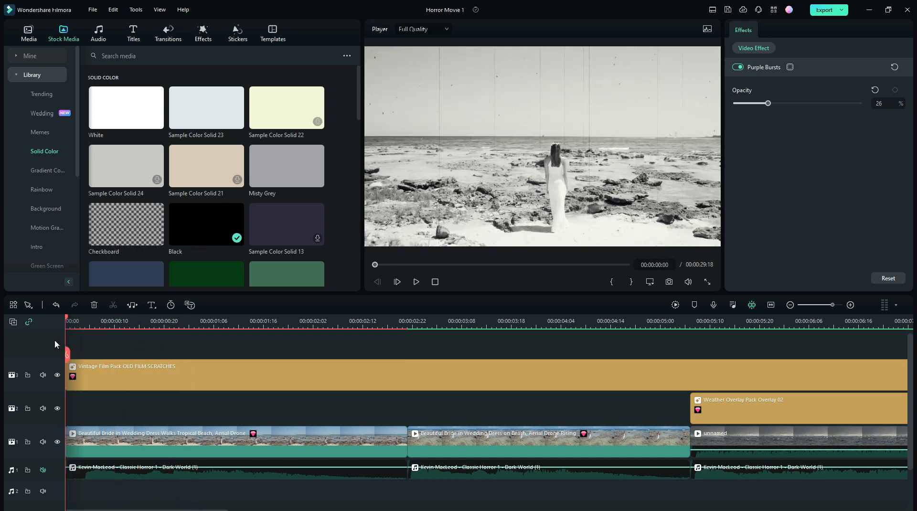